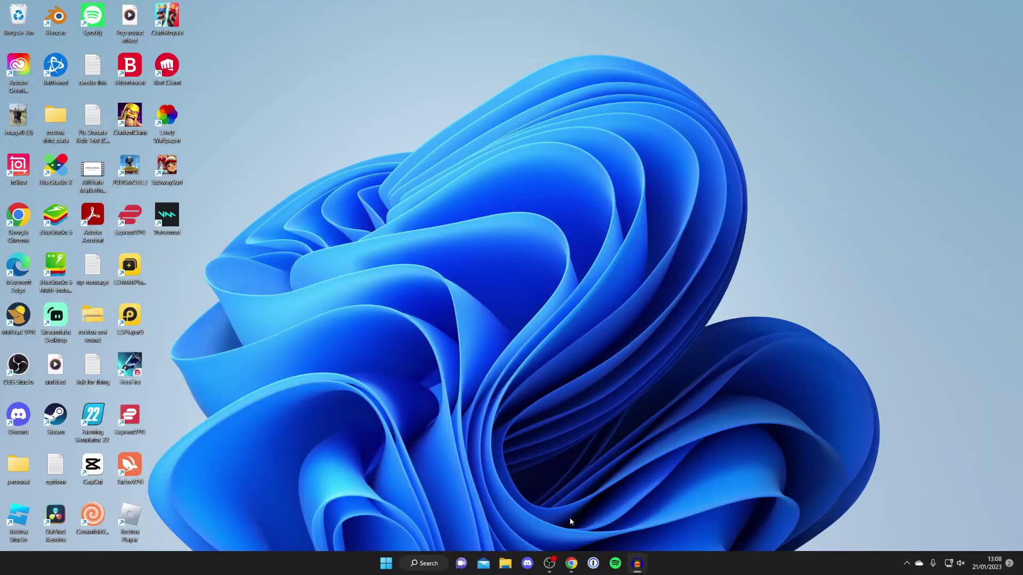
Open Google Chrome, search Google for voicemod and open the official Voicemod website.
{"action": "left_click", "coordinate": [569, 564]}
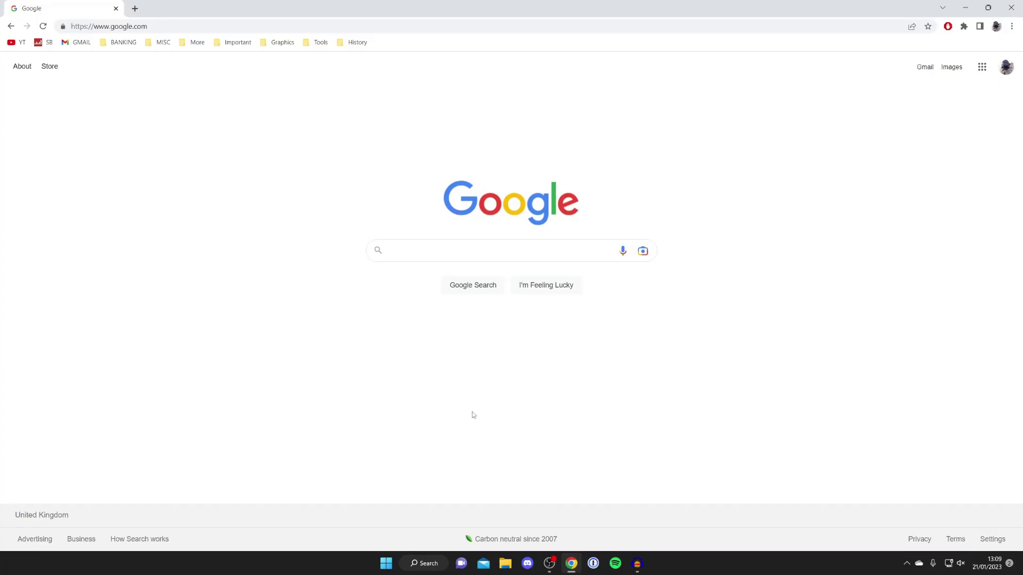
{"action": "type", "text": "voice"}
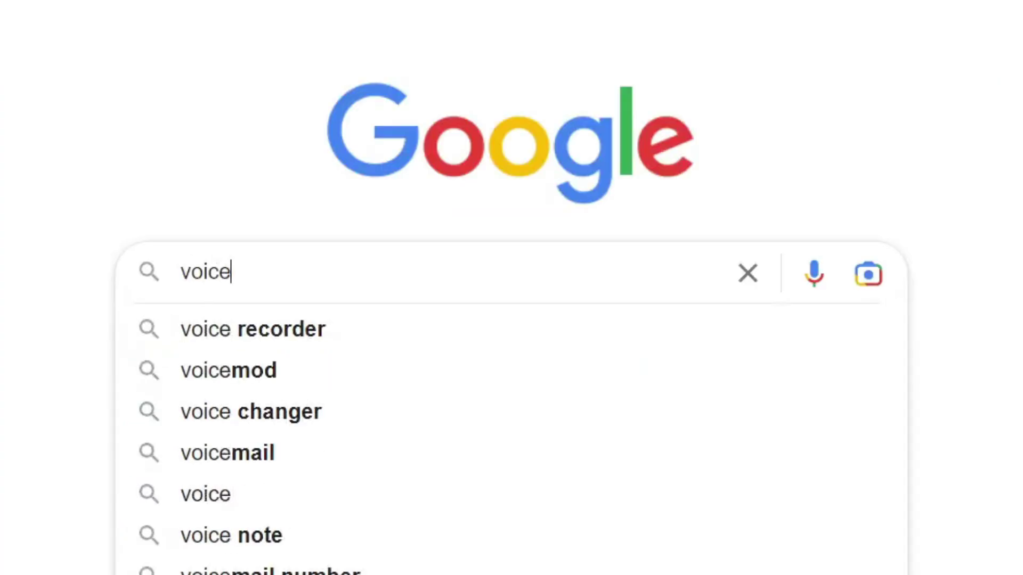
{"action": "type", "text": "mod"}
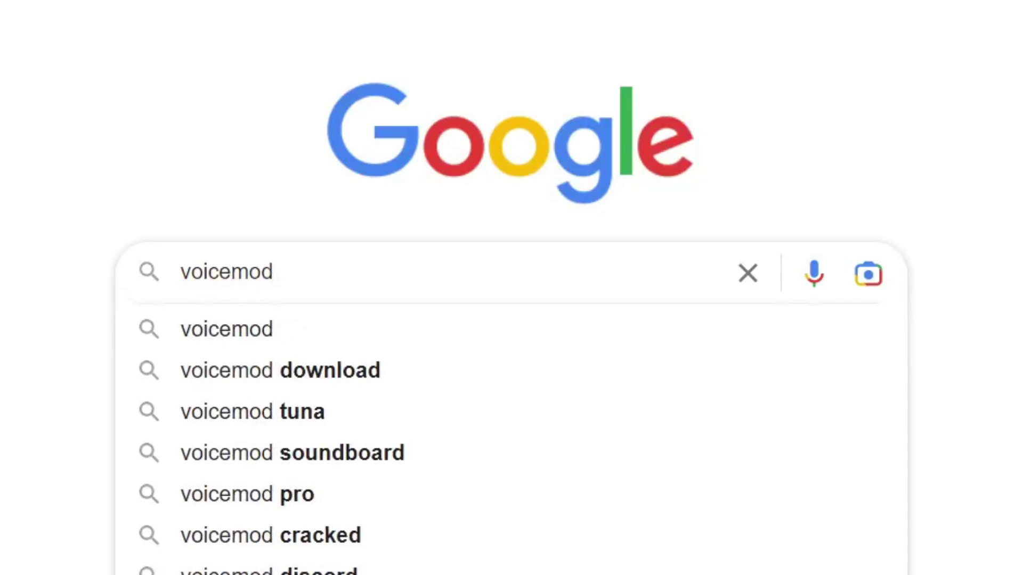
{"action": "key", "text": "Return"}
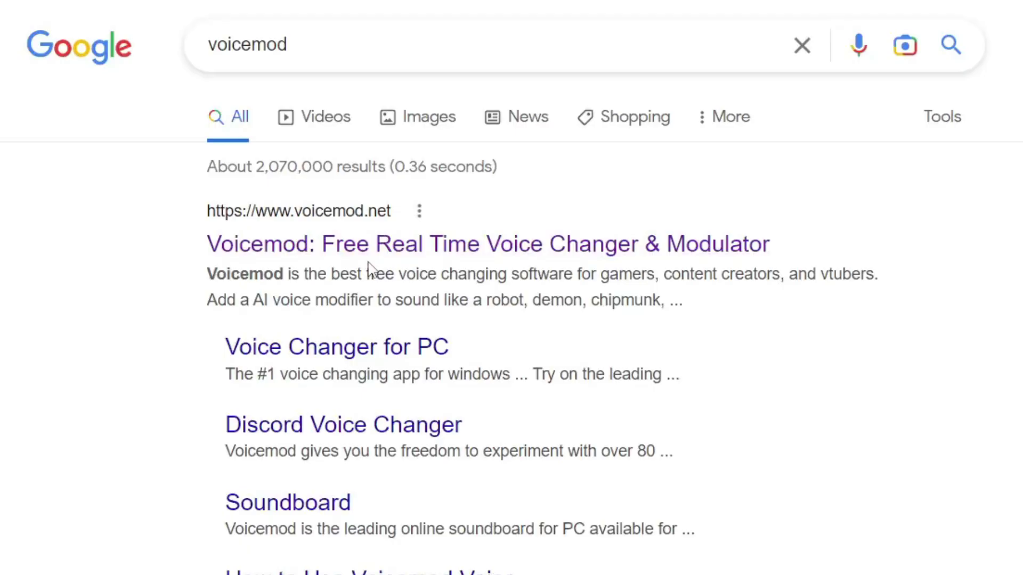
{"action": "left_click", "coordinate": [392, 246]}
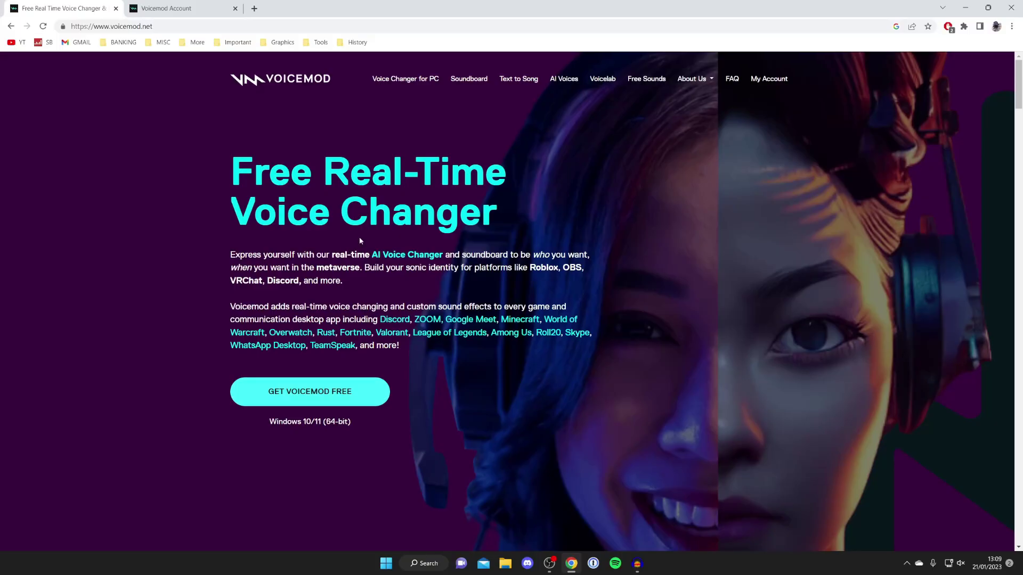
Download the free Voicemod installer by signing in with Google, run it and close the browser.
{"action": "left_click", "coordinate": [346, 392]}
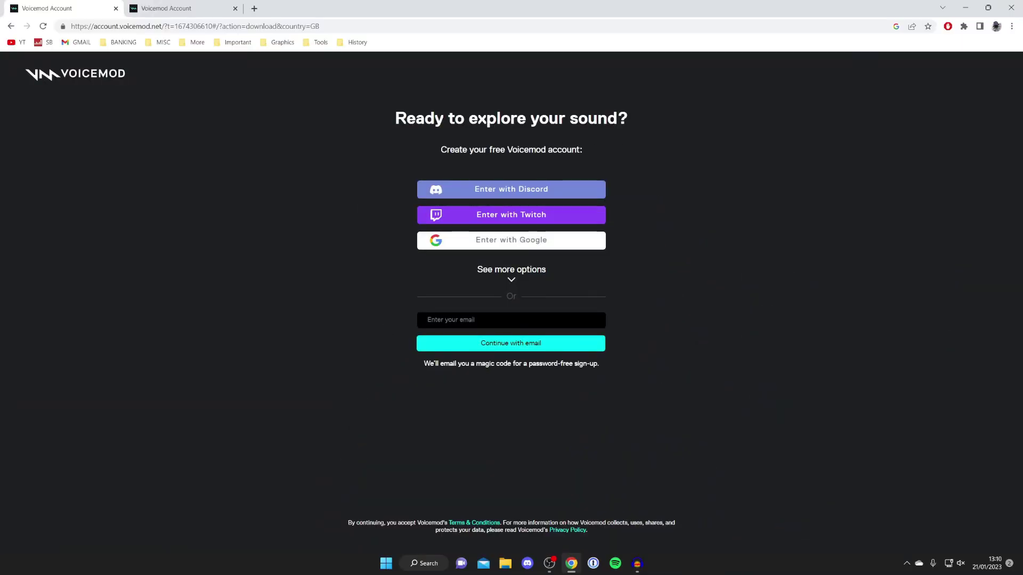
{"action": "left_click", "coordinate": [487, 246]}
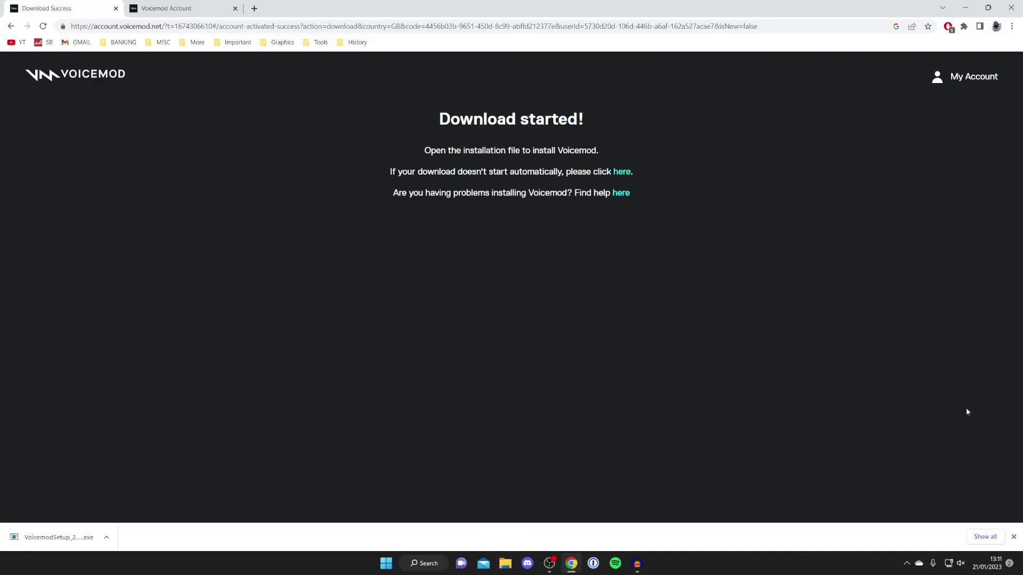
{"action": "left_click", "coordinate": [65, 537]}
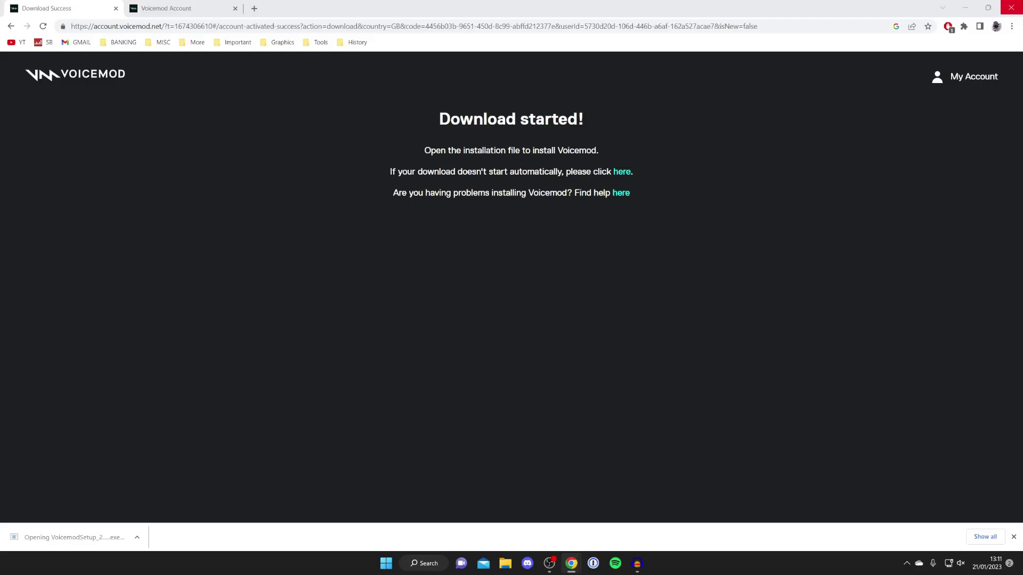
{"action": "left_click", "coordinate": [1010, 8]}
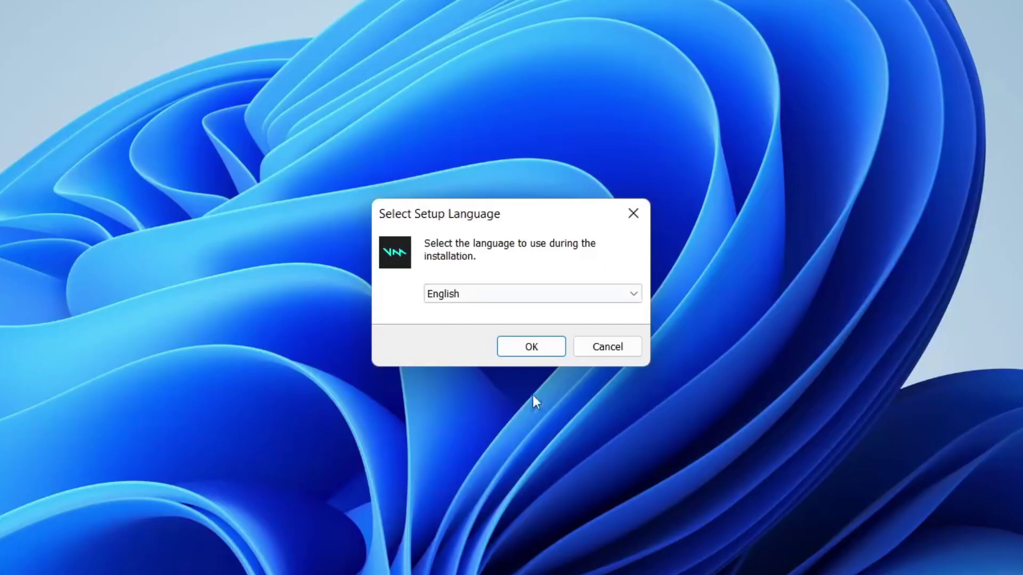
Start the Voicemod setup in English and accept the license agreement.
{"action": "left_click", "coordinate": [521, 350]}
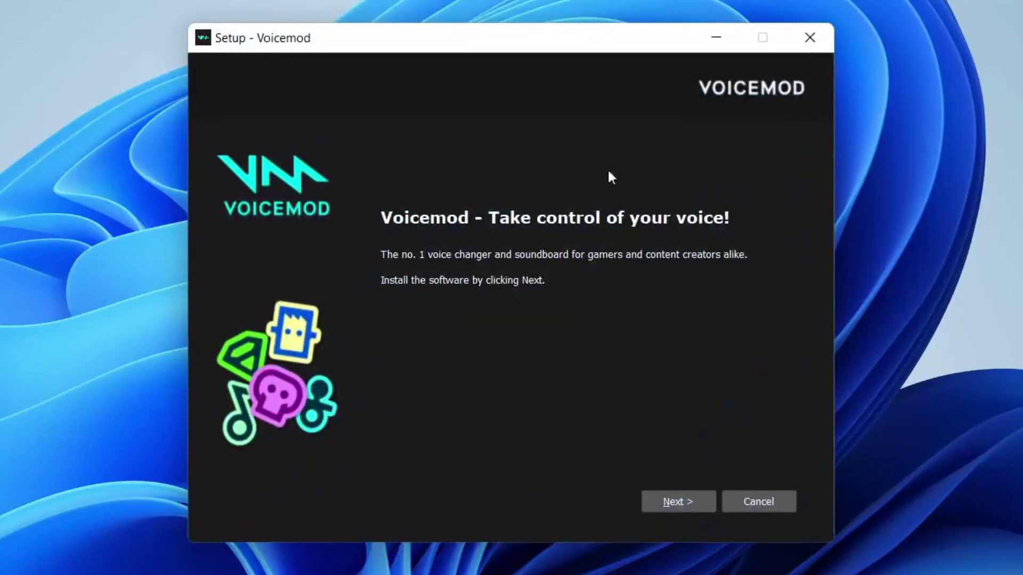
{"action": "left_click", "coordinate": [688, 501]}
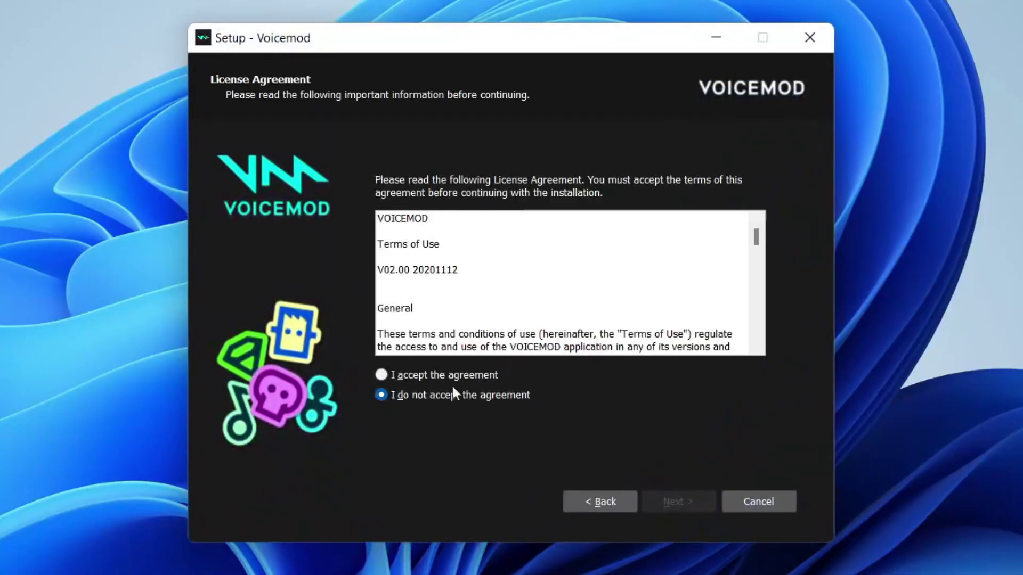
{"action": "left_click", "coordinate": [452, 377]}
{"action": "left_click", "coordinate": [688, 503]}
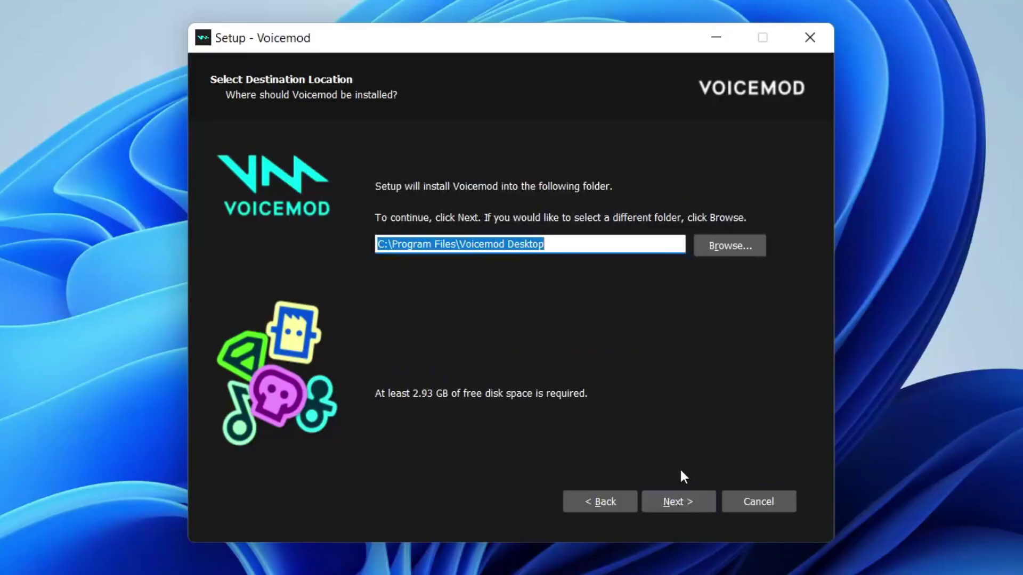
Install Voicemod in the default folder with desktop and Quick Launch shortcuts, and finish the setup with Launch Voicemod enabled.
{"action": "left_click", "coordinate": [679, 509]}
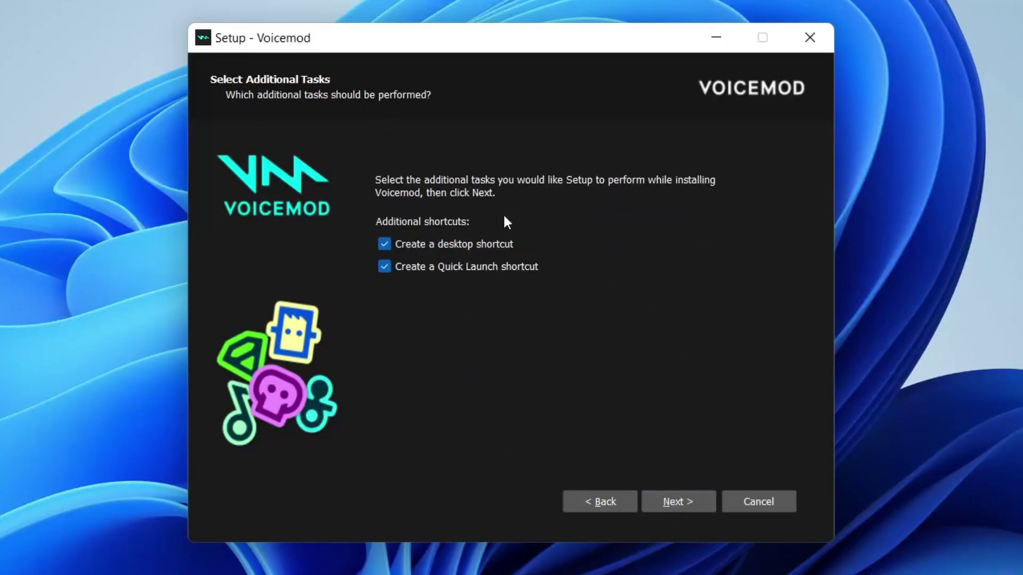
{"action": "left_click", "coordinate": [676, 506]}
{"action": "left_click", "coordinate": [680, 503]}
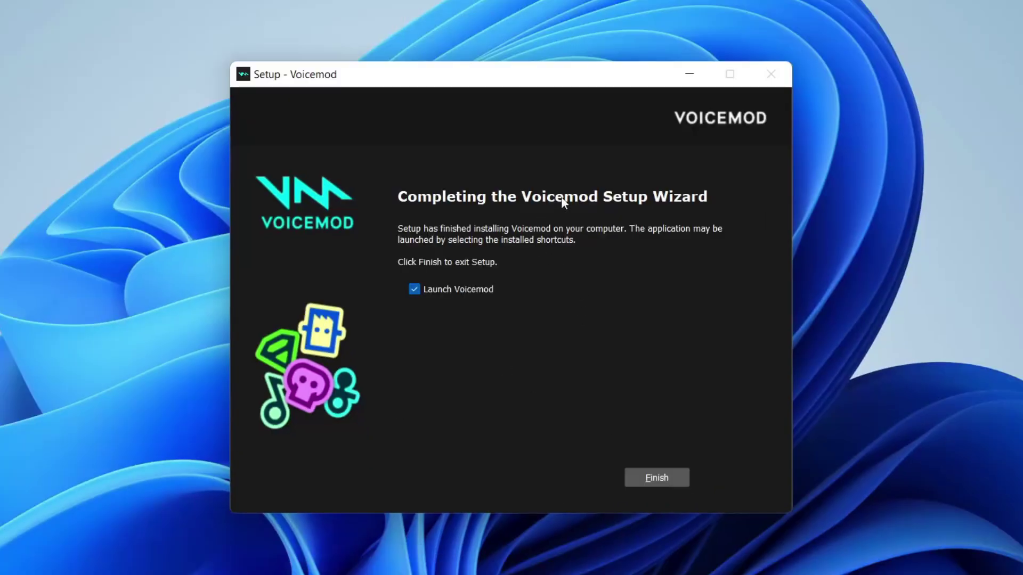
{"action": "left_click", "coordinate": [656, 478]}
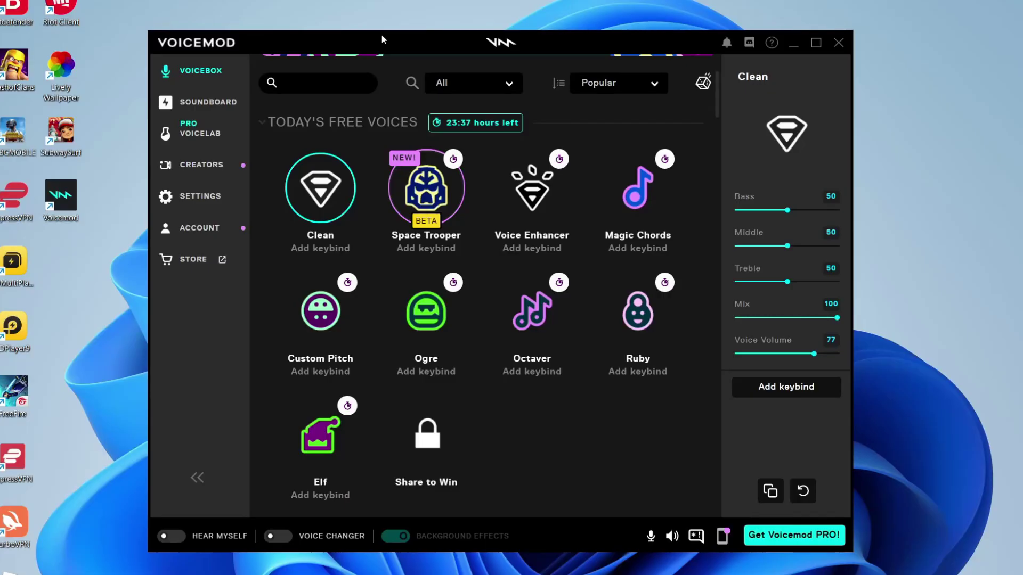
Browse the Soundboard, looking at the file picker for adding a custom sound and the Prankster sound set.
{"action": "left_click", "coordinate": [207, 105]}
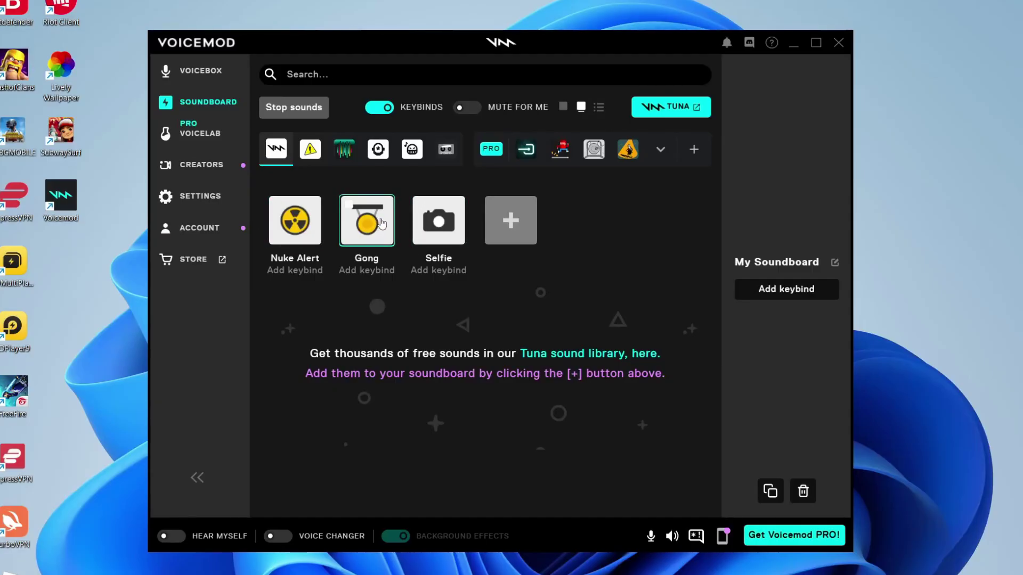
{"action": "left_click", "coordinate": [510, 218]}
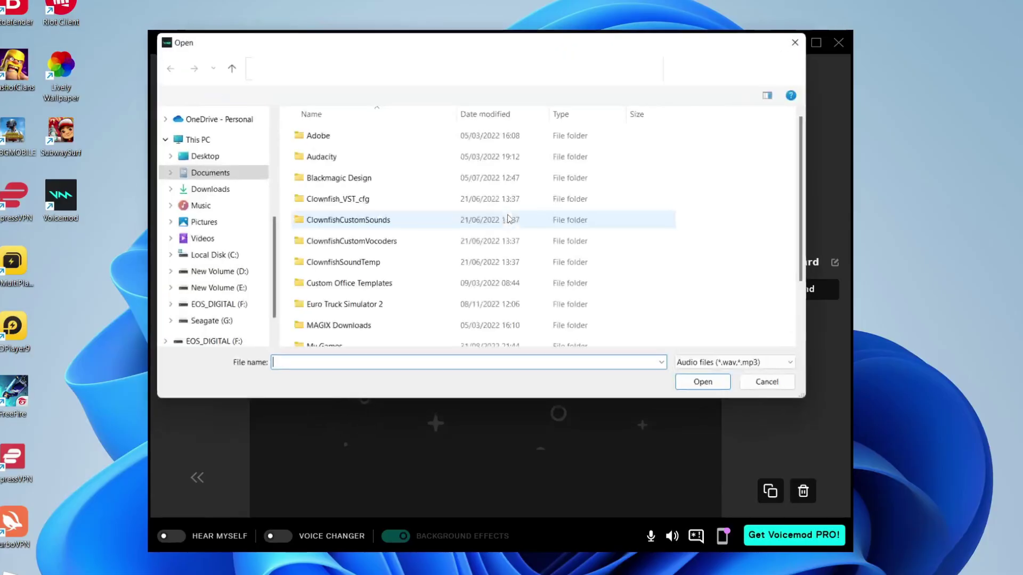
{"action": "left_click", "coordinate": [794, 42]}
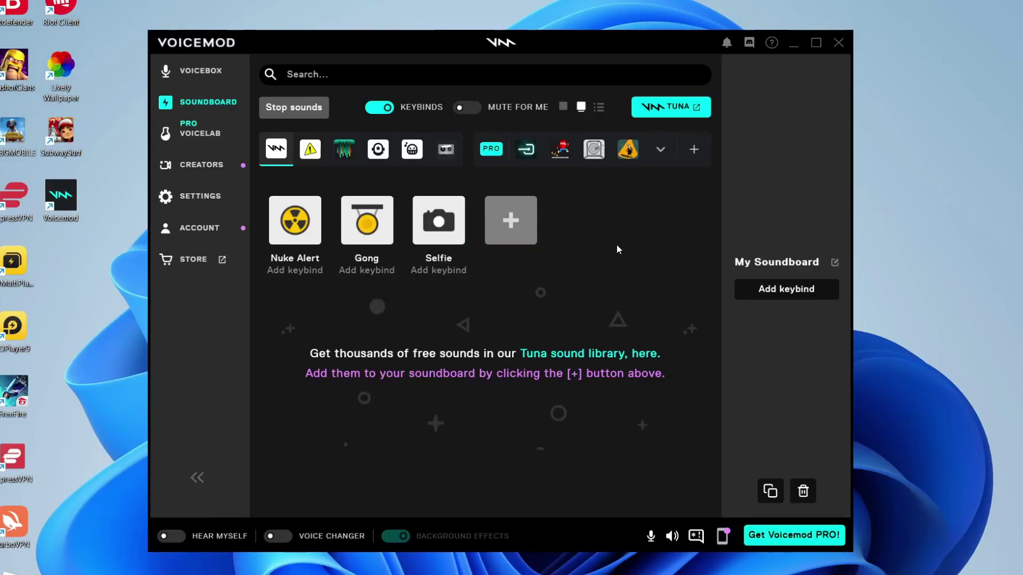
{"action": "left_click", "coordinate": [311, 149]}
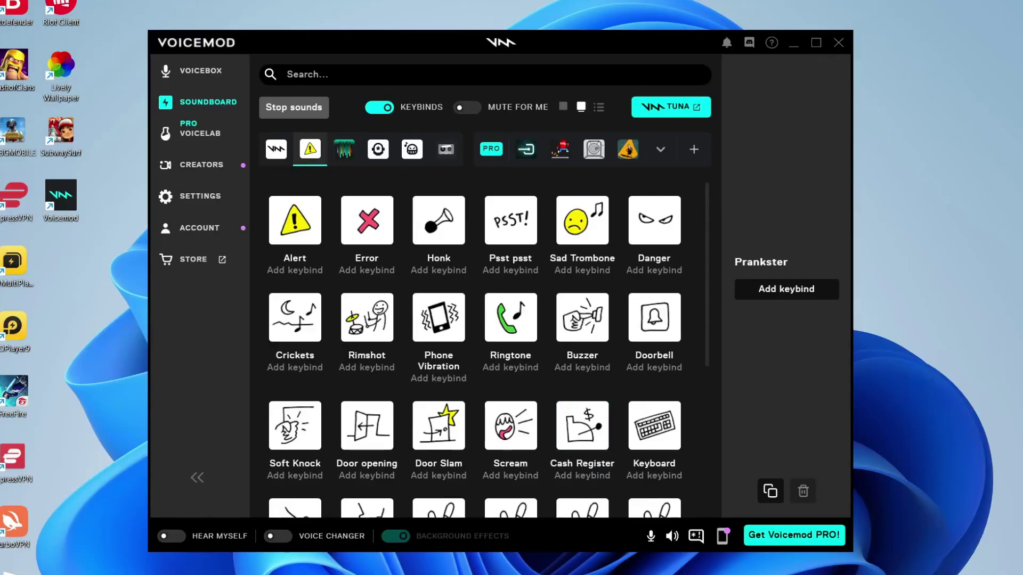
Switch to Discord and set the voice input device to Microphone (Voicemod Virtual Audio Device (WDM)) in the user settings.
{"action": "key", "text": "alt+Tab"}
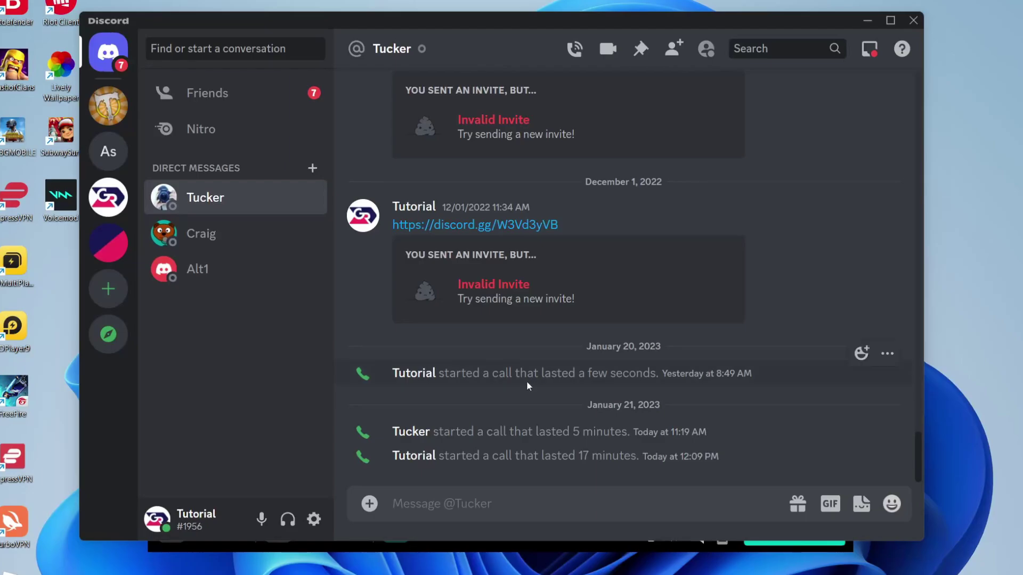
{"action": "left_click", "coordinate": [313, 519]}
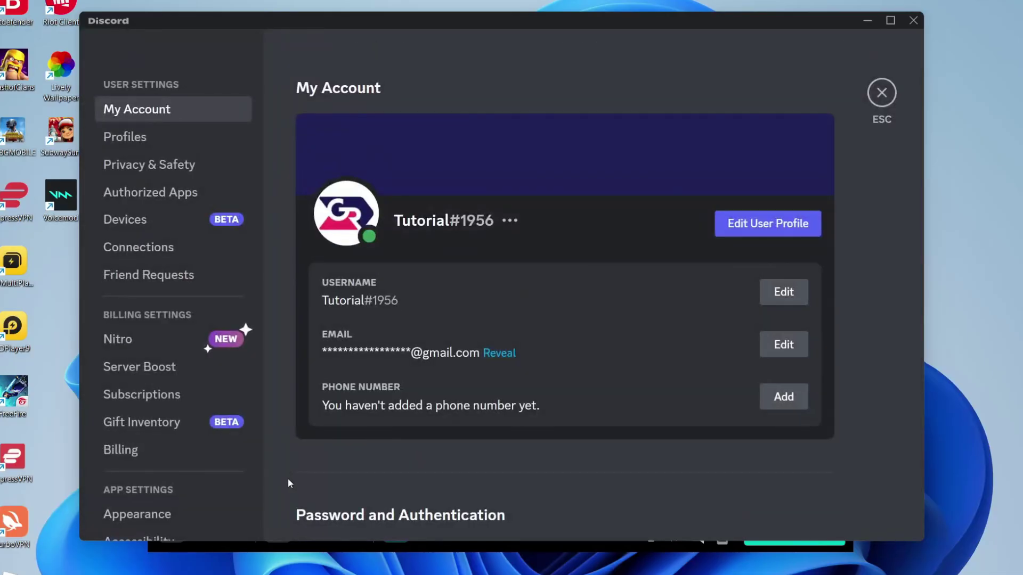
{"action": "scroll", "coordinate": [203, 250], "scroll_direction": "down", "scroll_amount": 3}
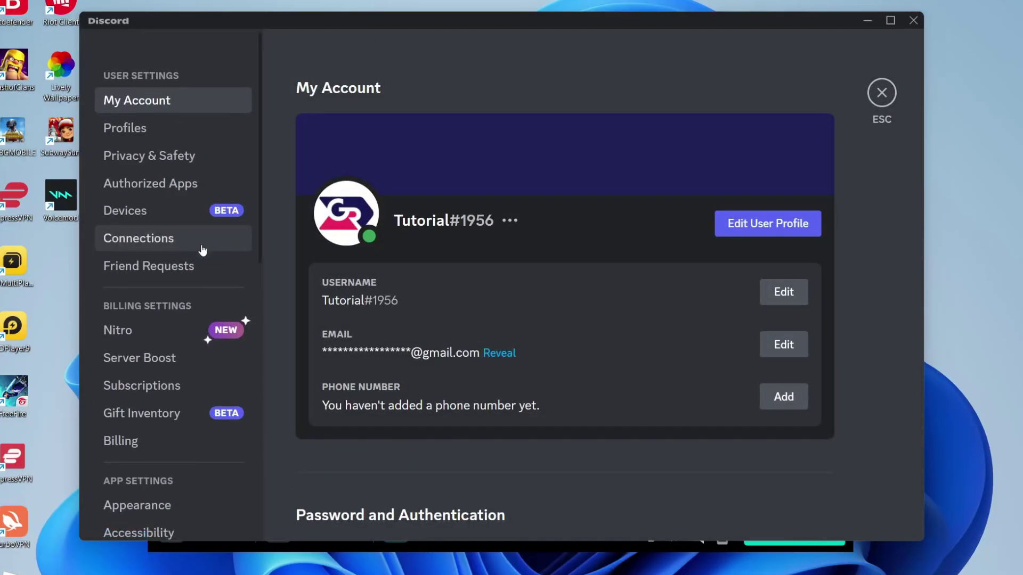
{"action": "scroll", "coordinate": [202, 251], "scroll_direction": "down", "scroll_amount": 2}
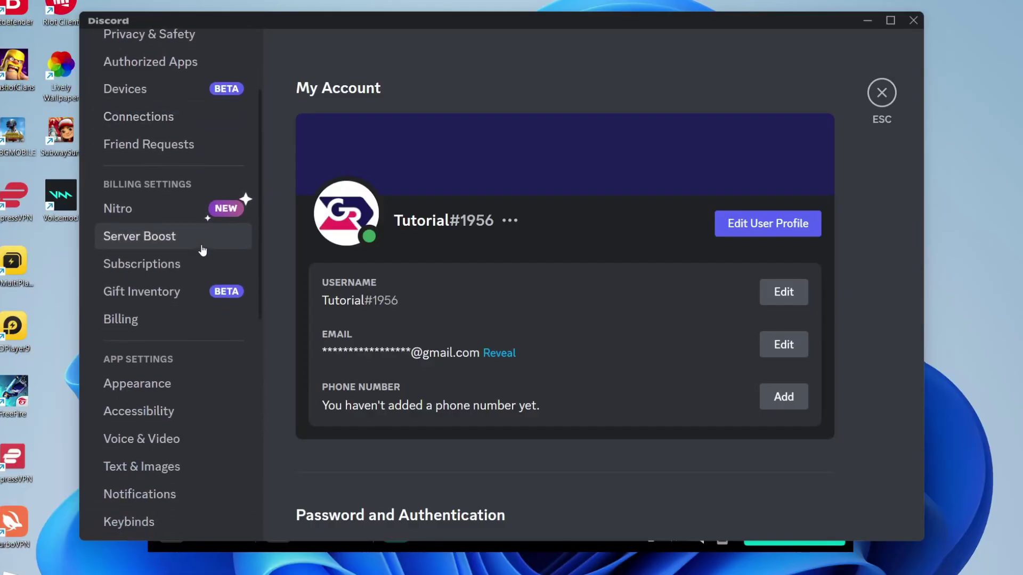
{"action": "scroll", "coordinate": [201, 250], "scroll_direction": "down", "scroll_amount": 2}
{"action": "scroll", "coordinate": [208, 223], "scroll_direction": "down", "scroll_amount": 2}
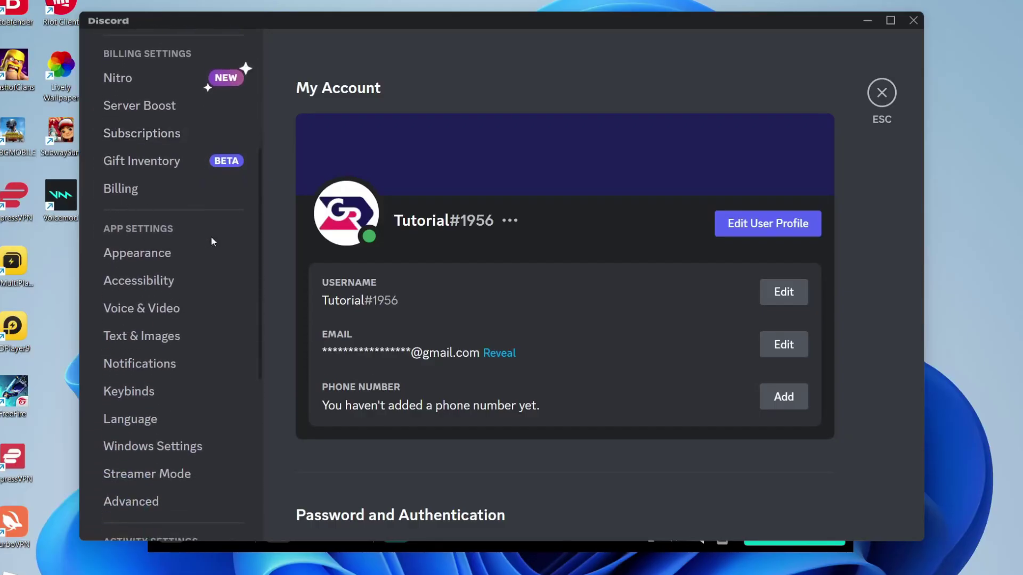
{"action": "scroll", "coordinate": [192, 232], "scroll_direction": "down", "scroll_amount": 2}
{"action": "left_click", "coordinate": [157, 243]}
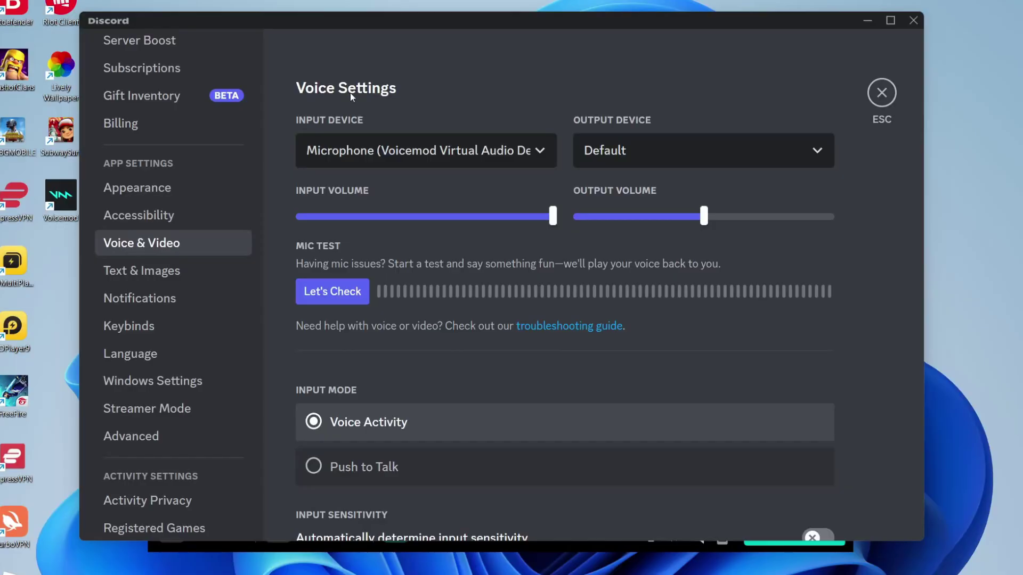
{"action": "left_click", "coordinate": [368, 151]}
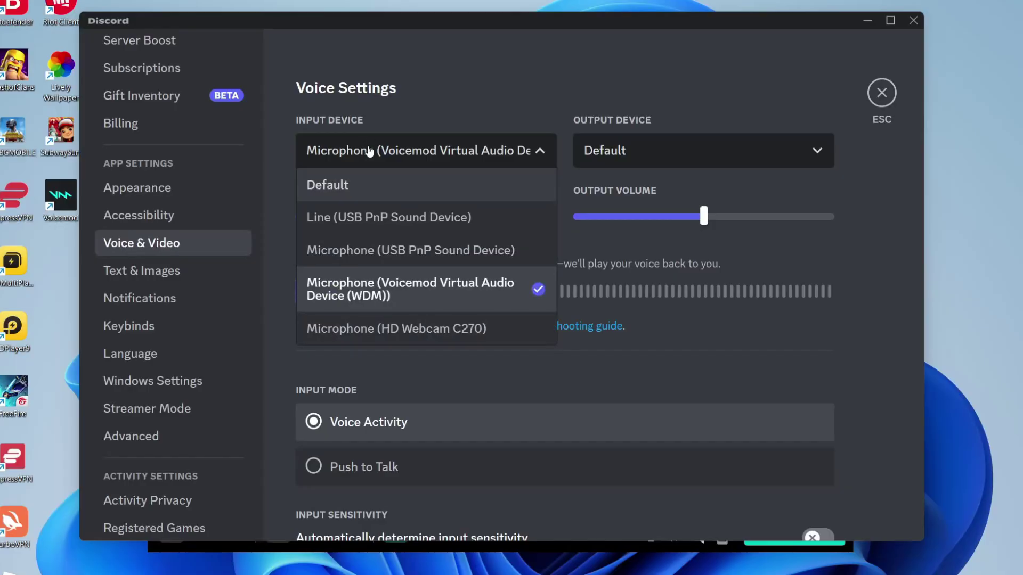
{"action": "left_click", "coordinate": [454, 298]}
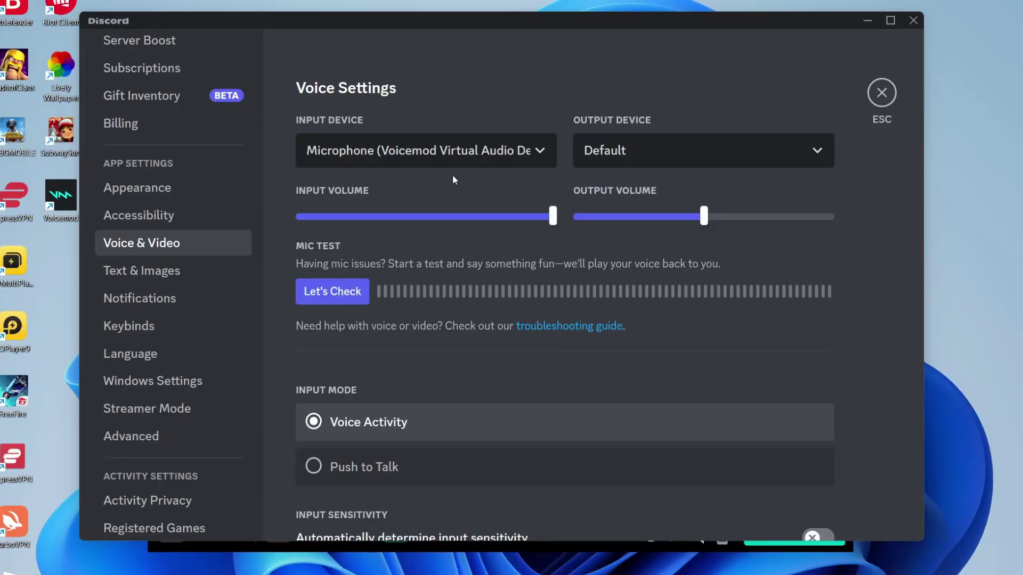
Turn automatic input sensitivity on and back off in the voice settings.
{"action": "scroll", "coordinate": [442, 160], "scroll_direction": "down", "scroll_amount": 2}
{"action": "scroll", "coordinate": [436, 149], "scroll_direction": "down", "scroll_amount": 2}
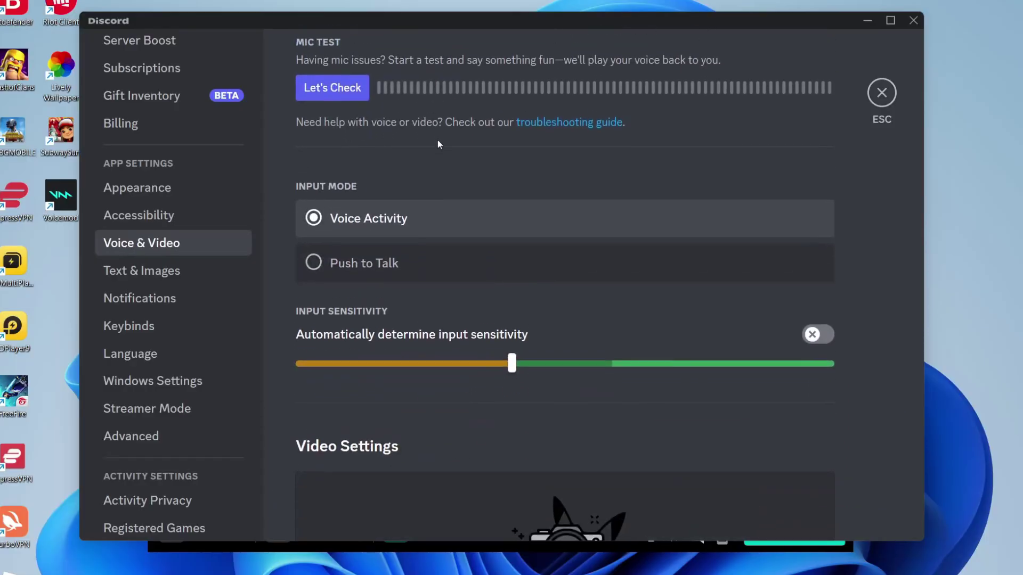
{"action": "scroll", "coordinate": [437, 142], "scroll_direction": "down", "scroll_amount": 2}
{"action": "left_click", "coordinate": [818, 211]}
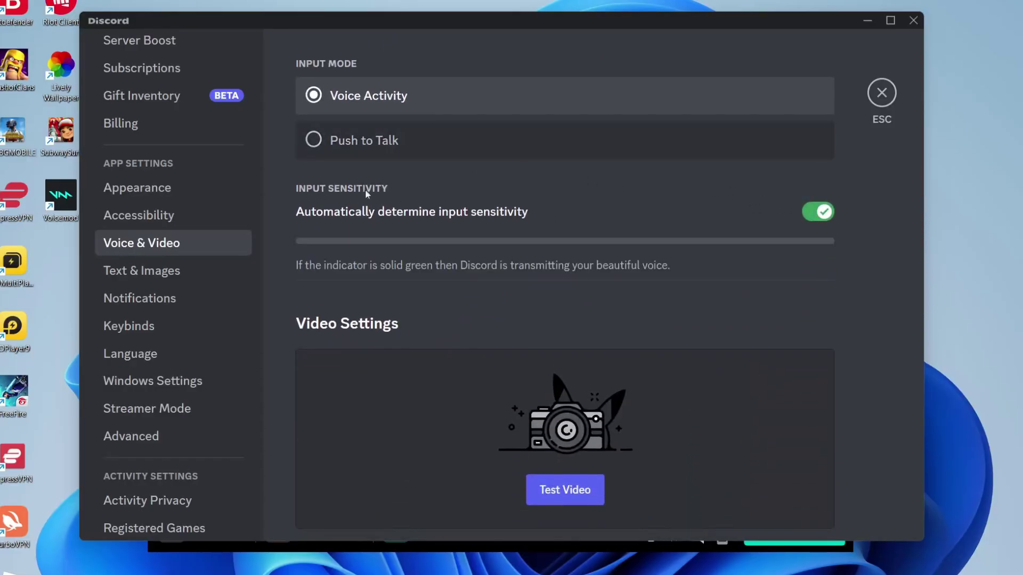
{"action": "left_click", "coordinate": [817, 211]}
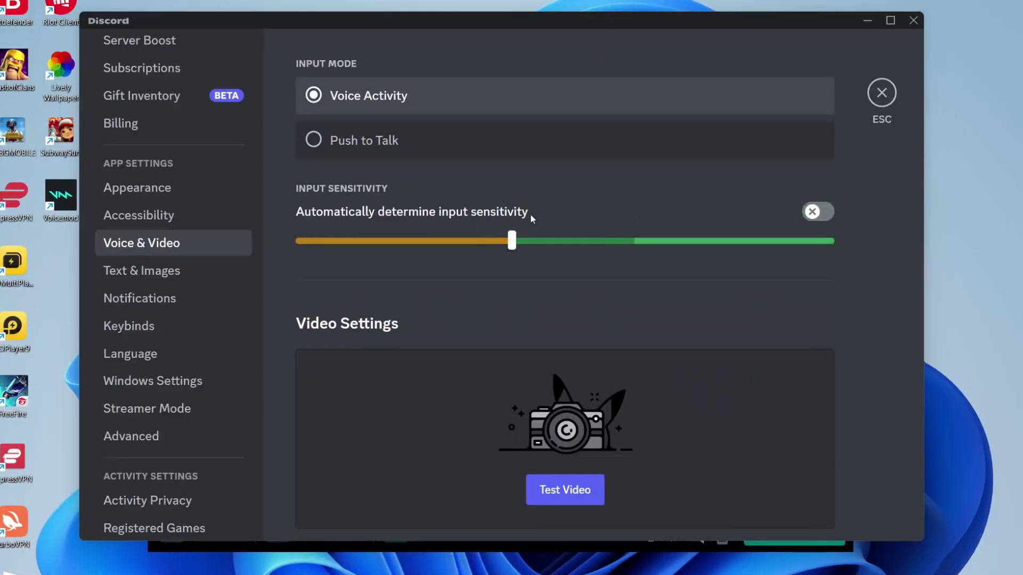
{"action": "mouse_move", "coordinate": [512, 238]}
Check the Echo Cancellation and Noise Suppression options under voice processing, and exit the user settings.
{"action": "scroll", "coordinate": [515, 311], "scroll_direction": "down", "scroll_amount": 12}
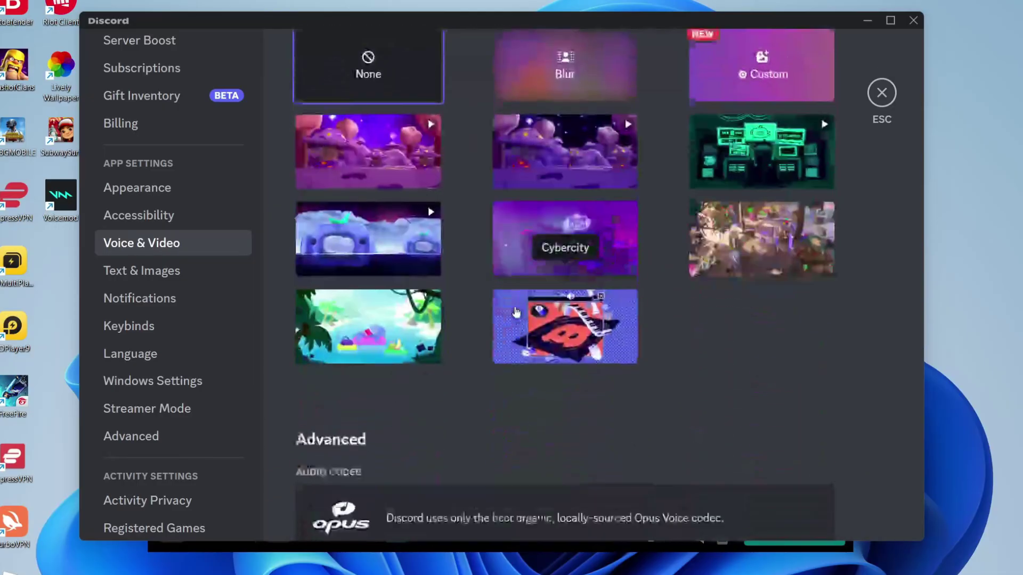
{"action": "scroll", "coordinate": [516, 311], "scroll_direction": "down", "scroll_amount": 12}
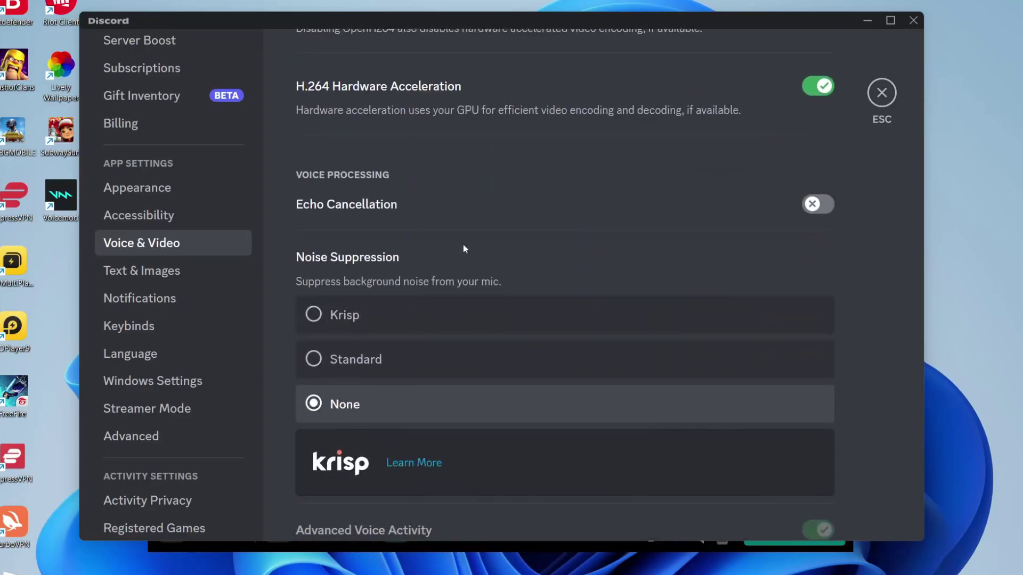
{"action": "left_click", "coordinate": [340, 207]}
{"action": "left_click", "coordinate": [818, 204]}
{"action": "scroll", "coordinate": [612, 219], "scroll_direction": "down", "scroll_amount": 2}
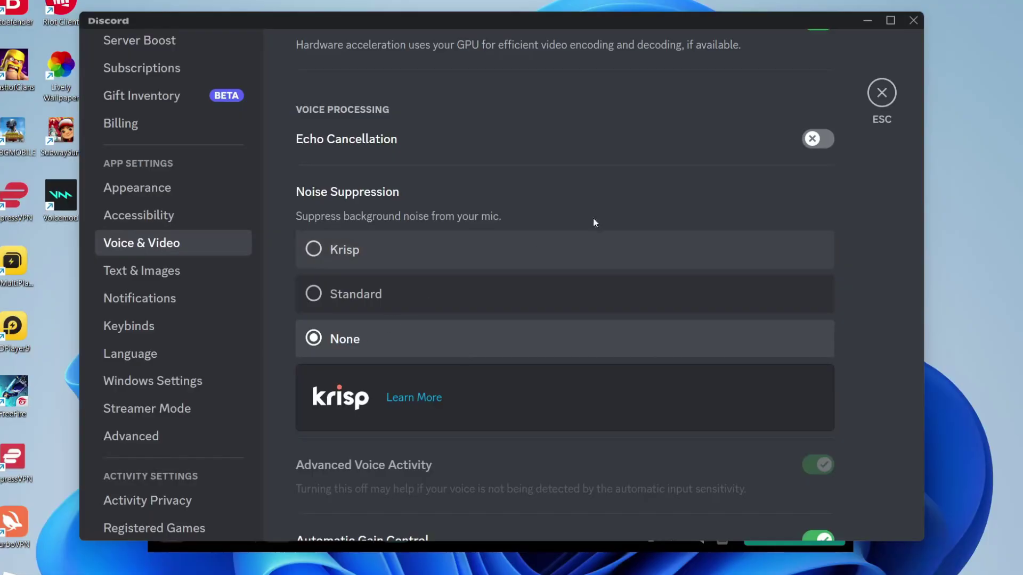
{"action": "left_click", "coordinate": [883, 102]}
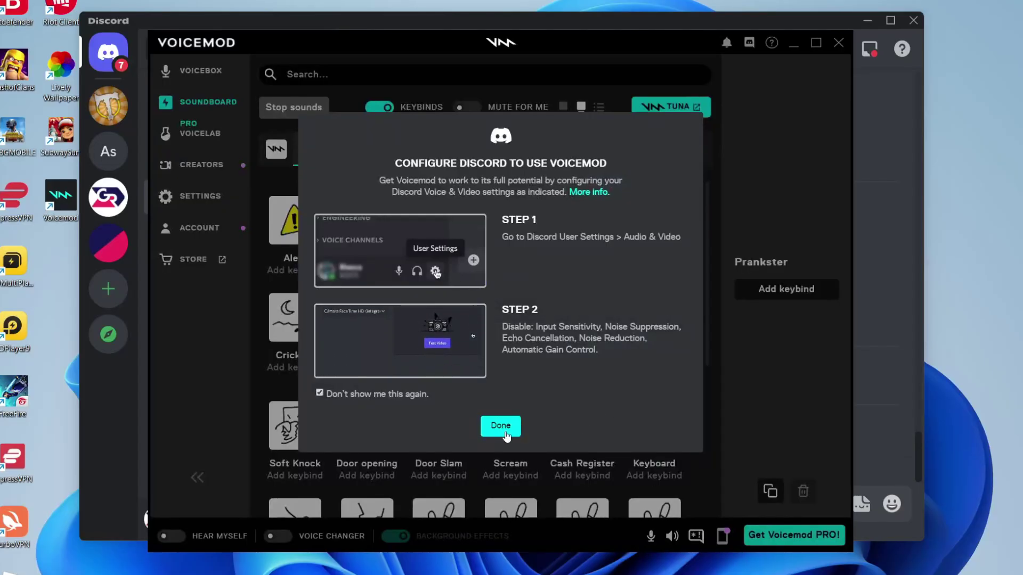
Dismiss Voicemod's Discord configuration guide and play the Nuke Alert sound from My Soundboard, with the Discord window minimized.
{"action": "left_click", "coordinate": [501, 426]}
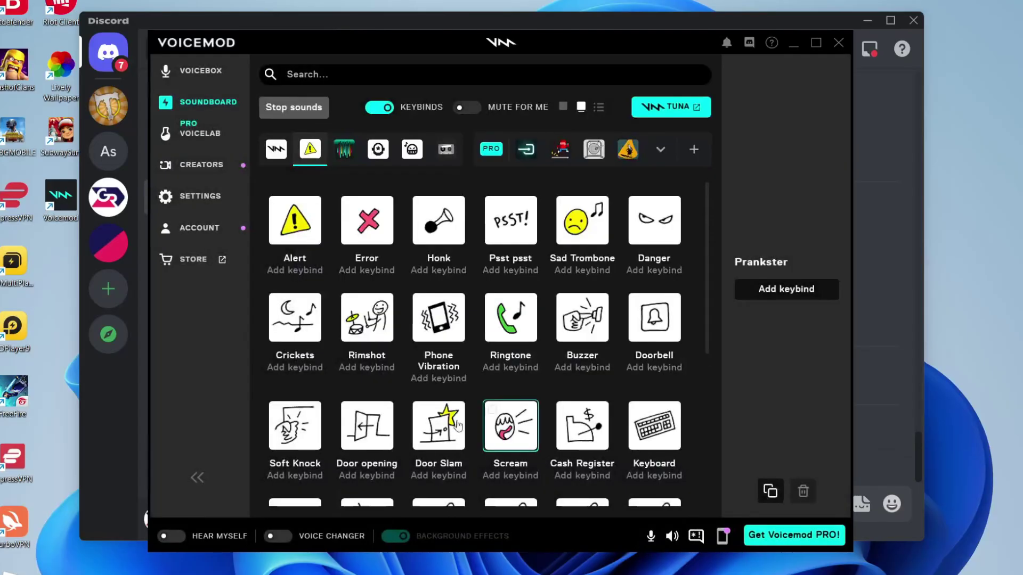
{"action": "left_click", "coordinate": [282, 155]}
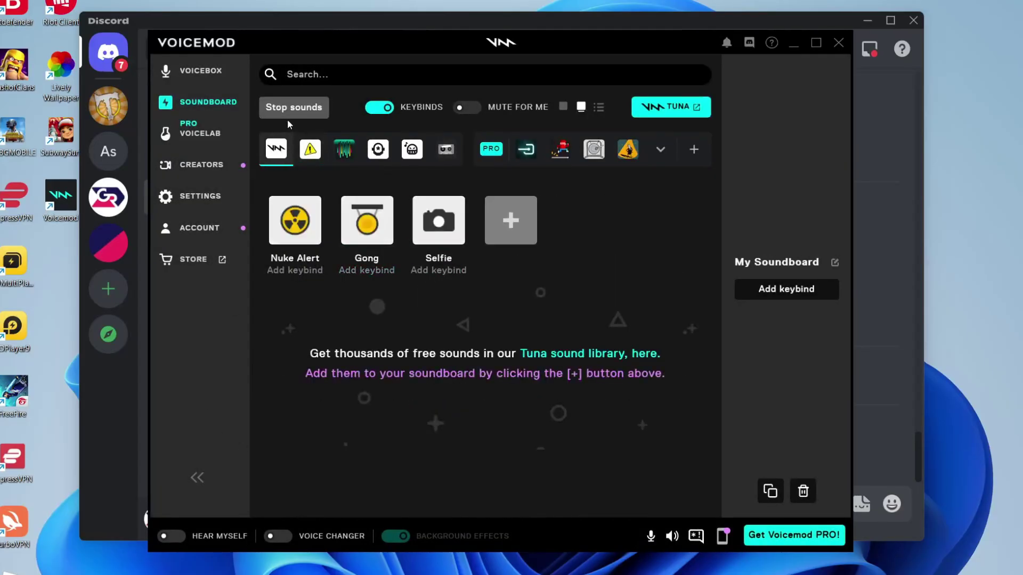
{"action": "left_click", "coordinate": [296, 223]}
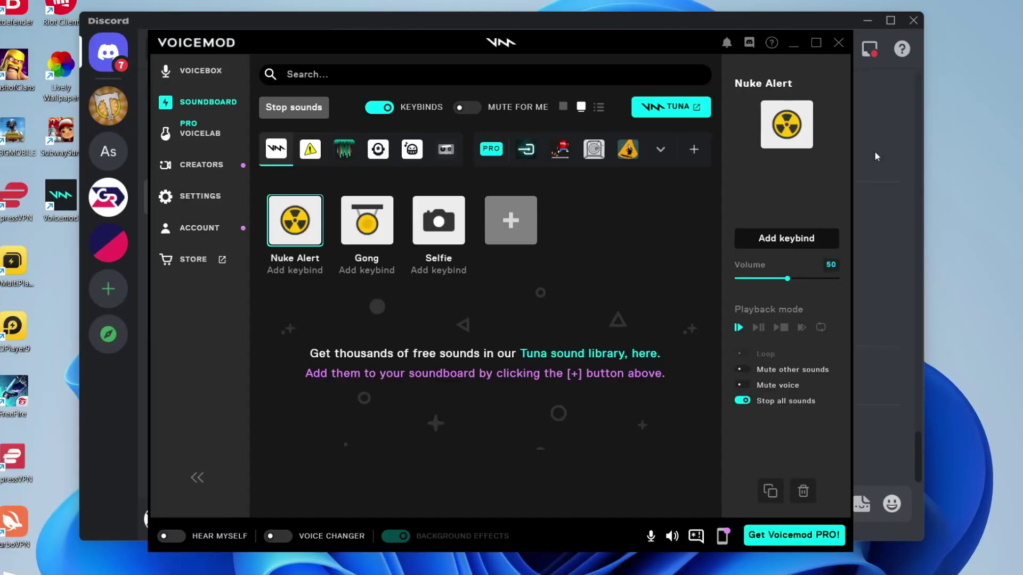
{"action": "left_click", "coordinate": [867, 21]}
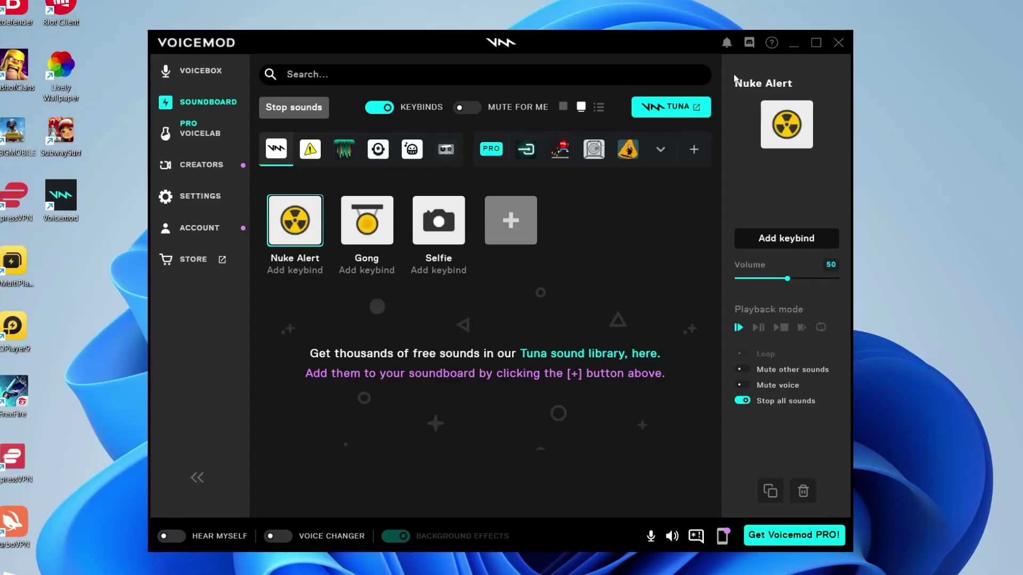